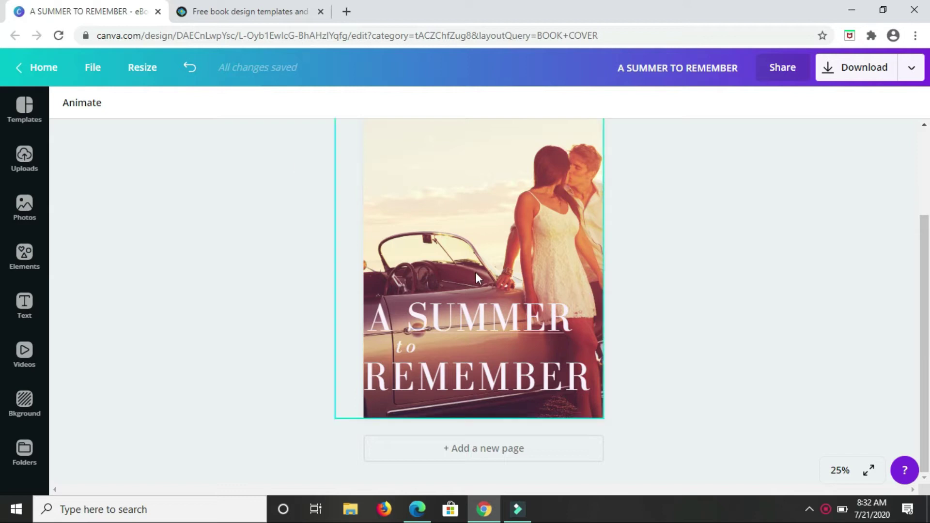
scroll(471, 281, "up", 3)
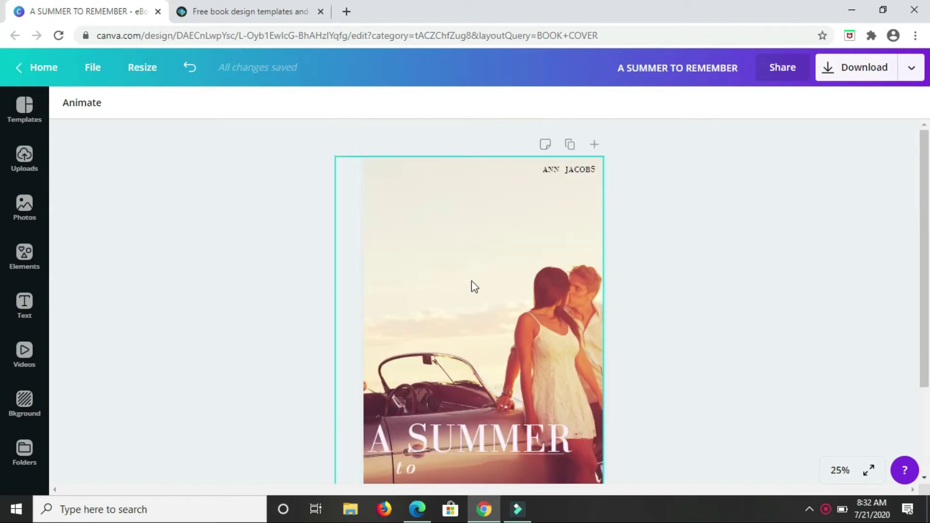
scroll(473, 278, "down", 3)
scroll(467, 275, "up", 3)
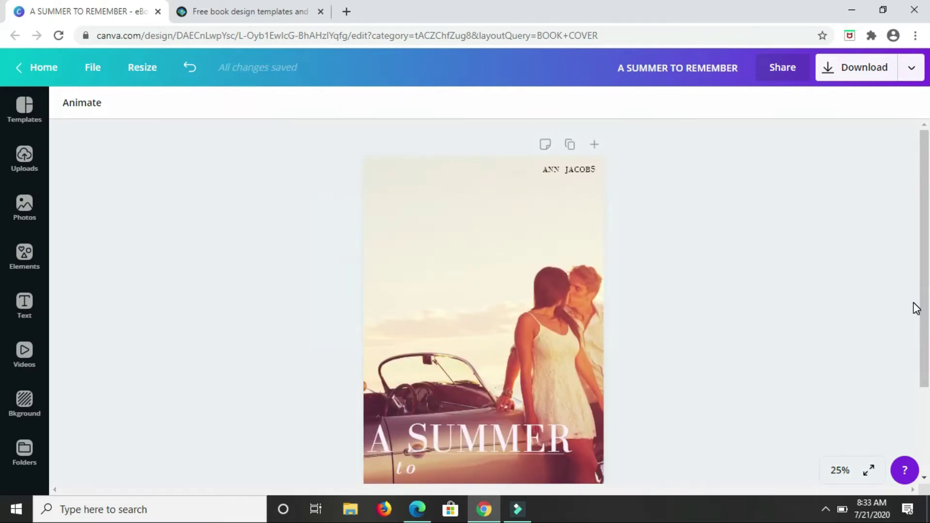
scroll(714, 274, "down", 3)
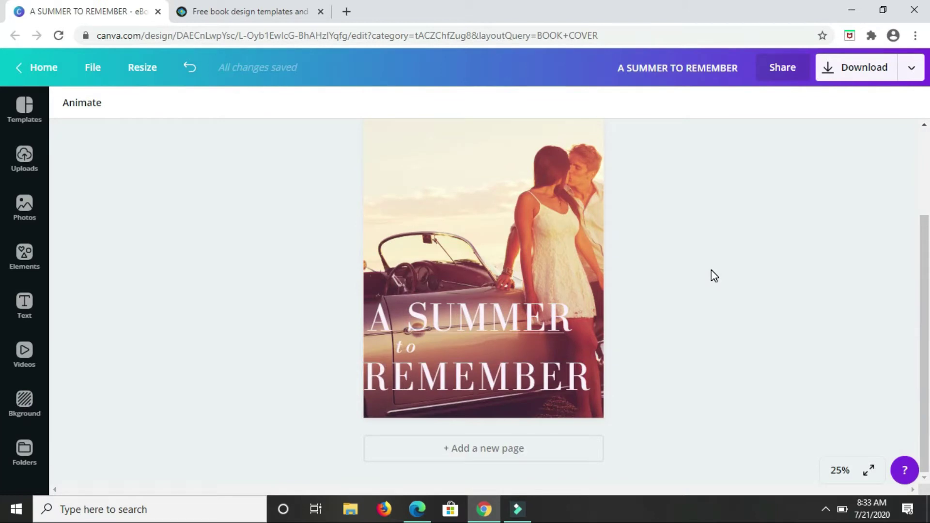
scroll(712, 272, "up", 3)
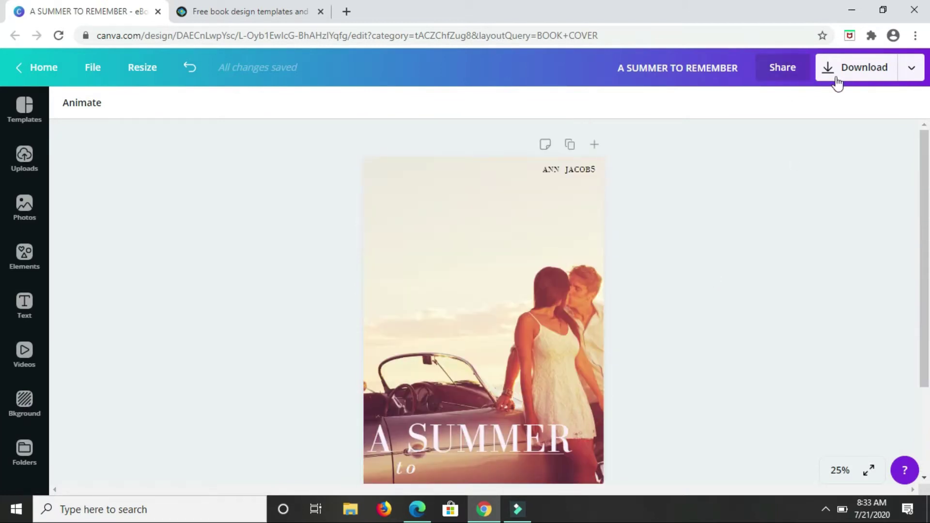
Download the A SUMMER TO REMEMBER cover design as a PNG image and dismiss the save confirmation and download notice
left_click(852, 81)
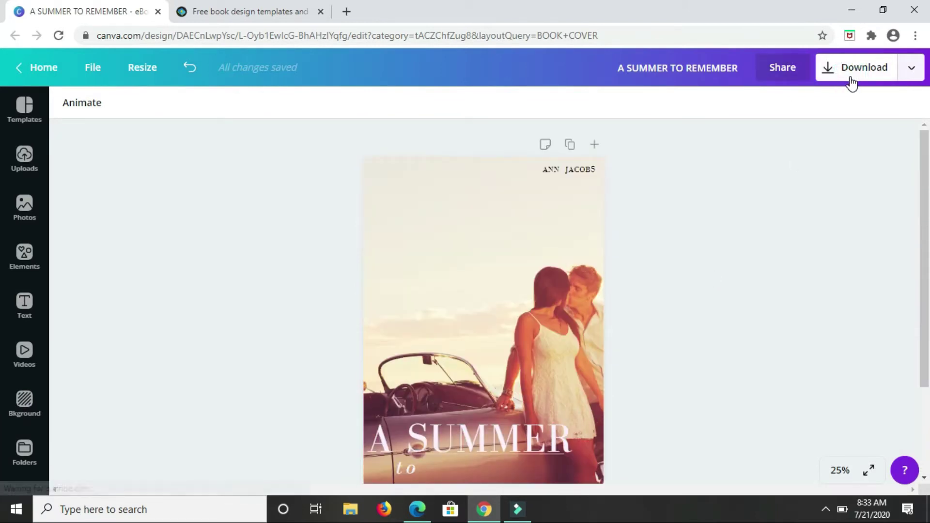
left_click(898, 171)
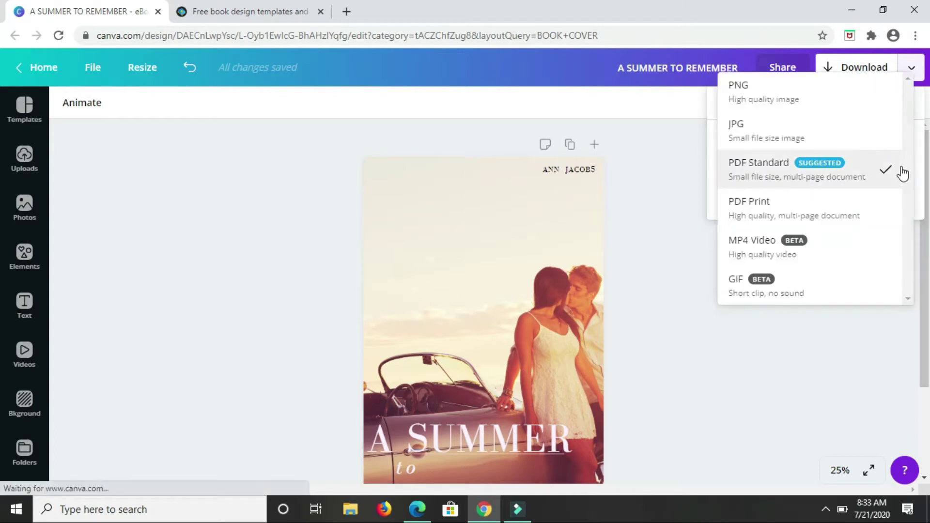
left_click(784, 90)
left_click(808, 196)
left_click_drag(810, 204, 821, 197)
left_click(845, 306)
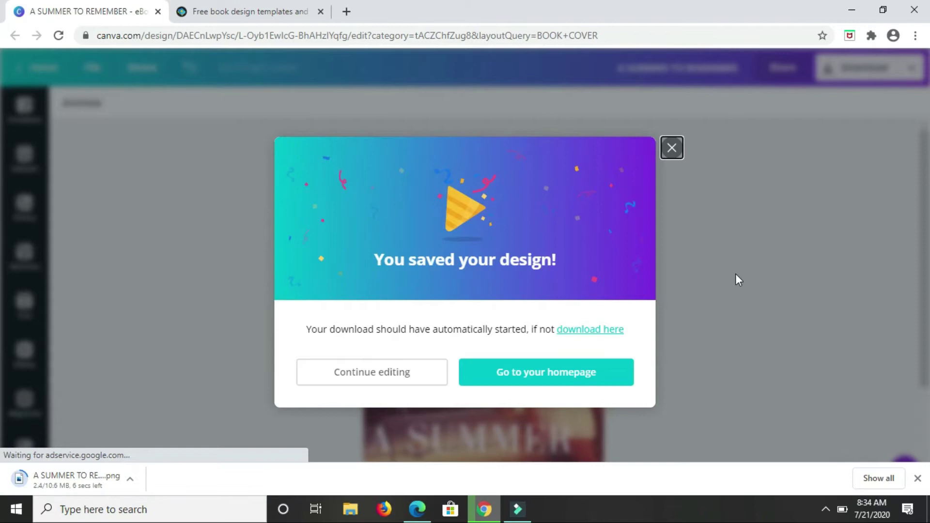
left_click(671, 149)
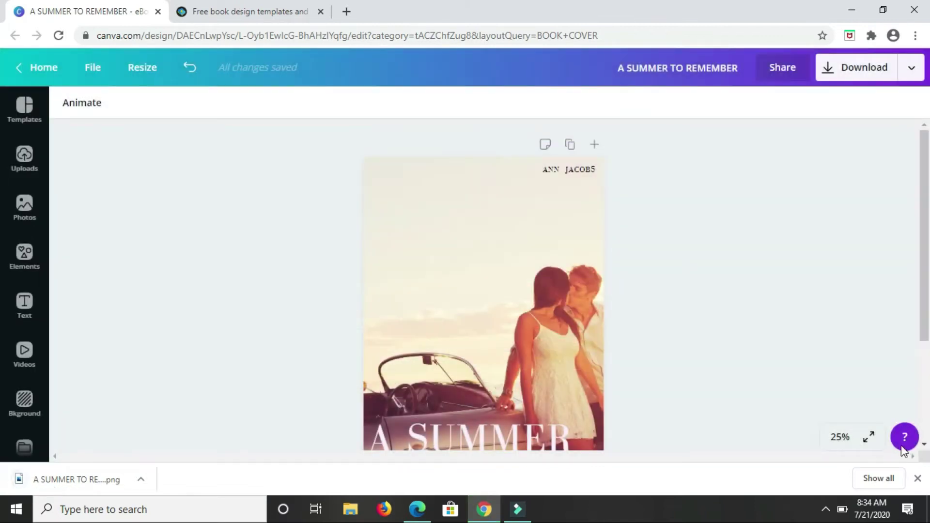
left_click(917, 479)
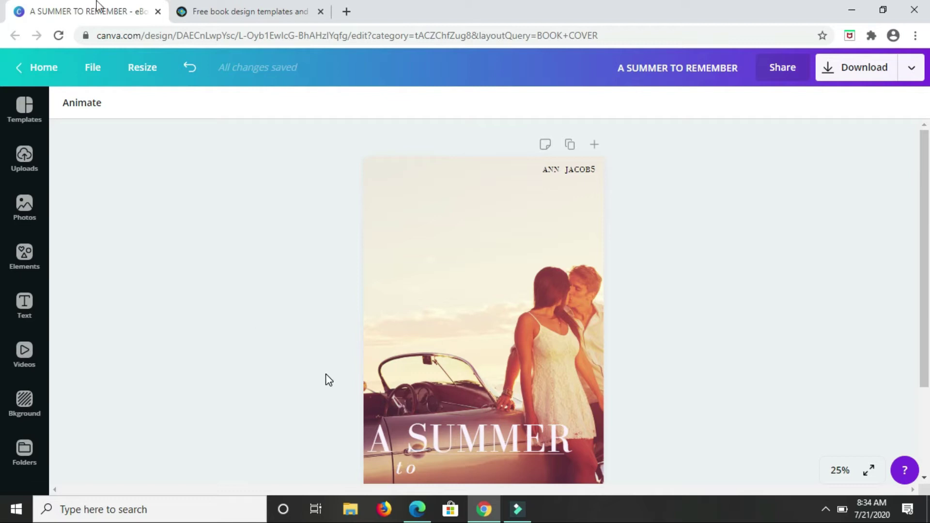
Switch to the DIY Book Covers site and open its 3D Mockups tool
left_click(234, 11)
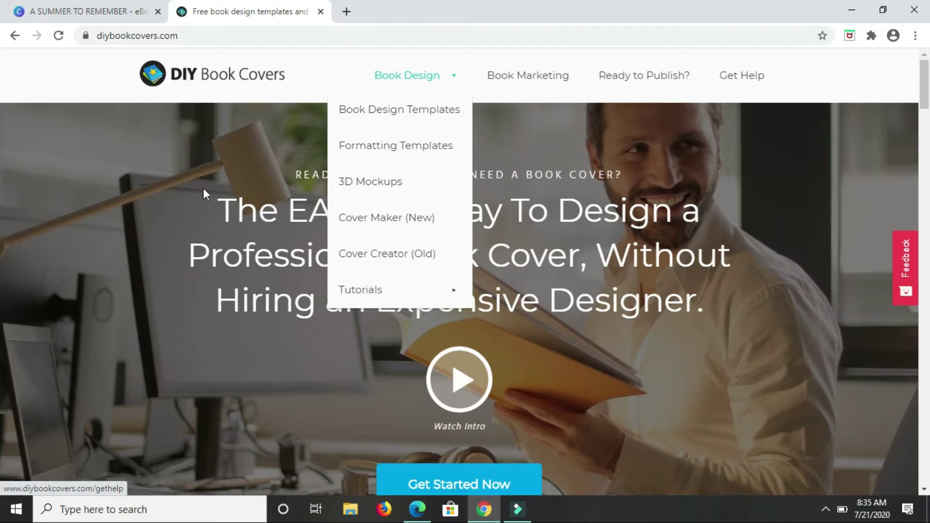
mouse_move(455, 73)
left_click(361, 186)
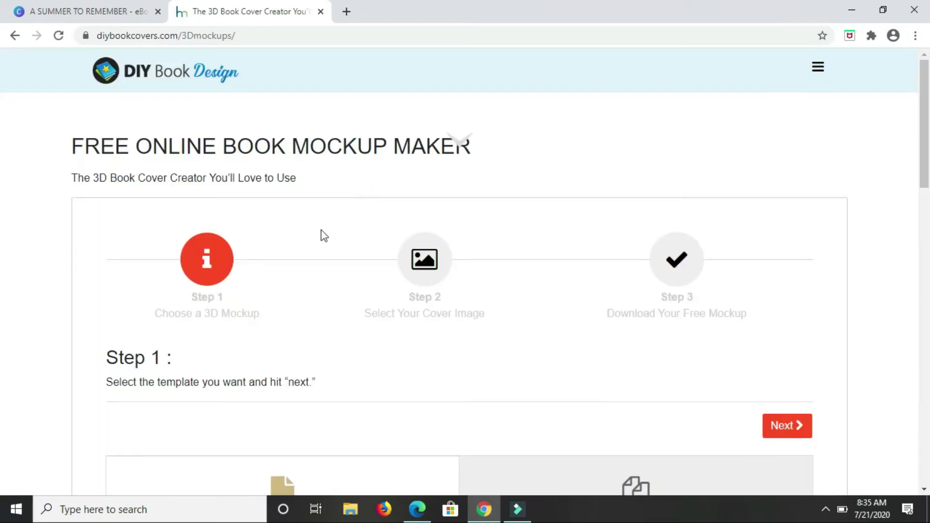
Choose the single upright hardcover book template in the first row and proceed to the cover image stage
scroll(277, 337, "down", 1)
scroll(281, 336, "down", 2)
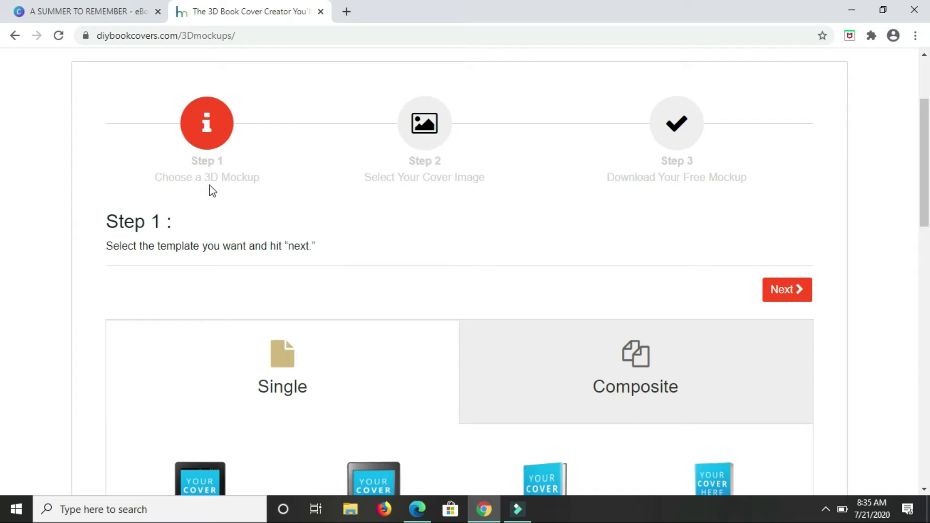
scroll(251, 212, "down", 3)
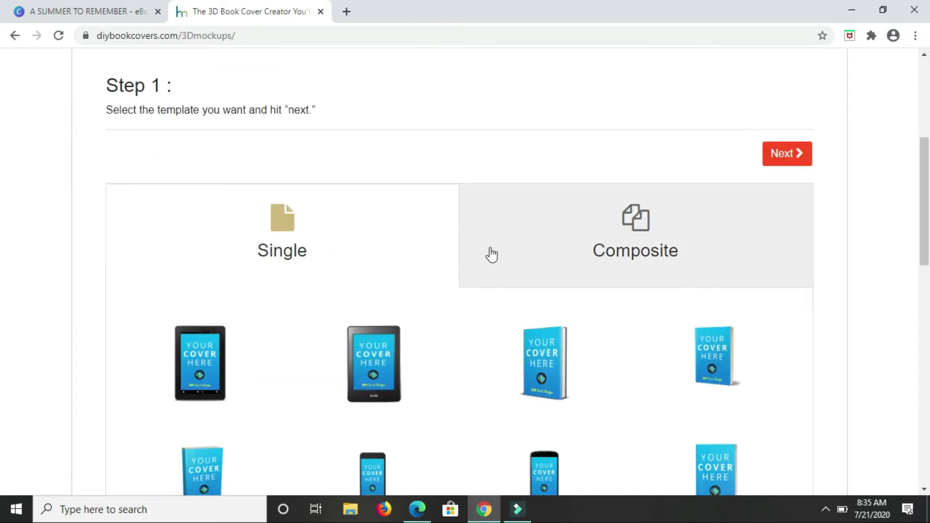
scroll(506, 300, "down", 1)
scroll(504, 304, "down", 4)
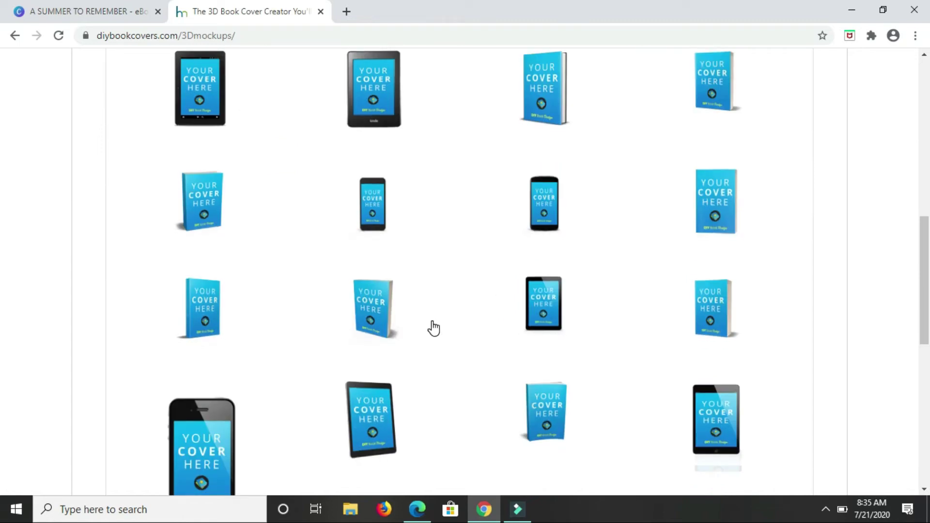
scroll(436, 322, "up", 5)
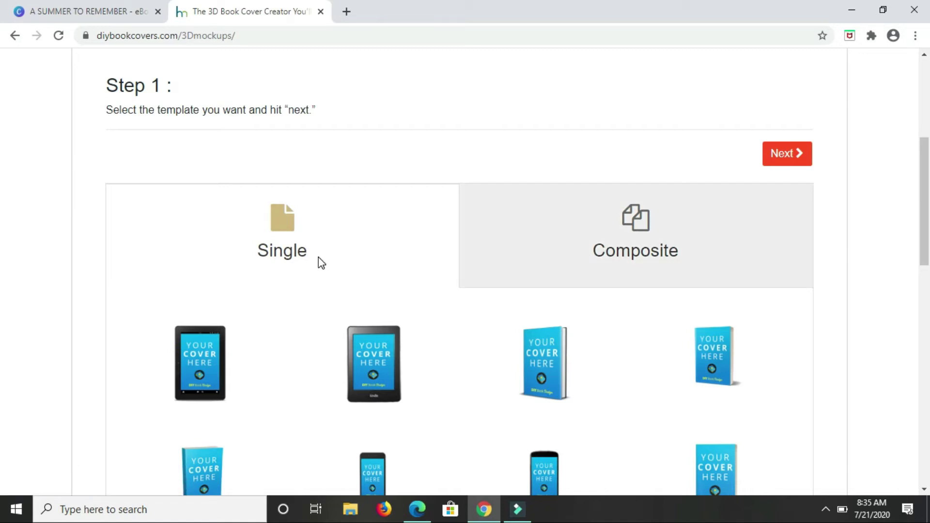
scroll(319, 263, "up", 3)
scroll(250, 432, "down", 6)
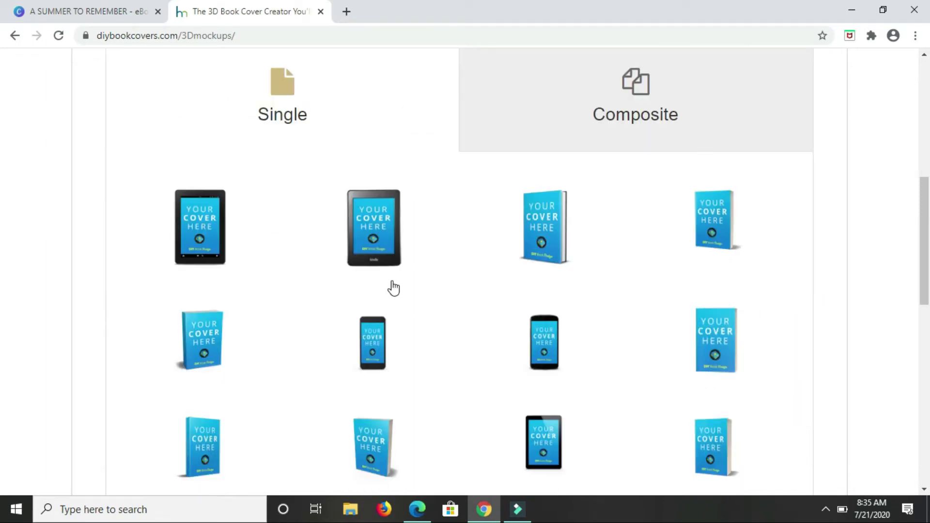
left_click(552, 243)
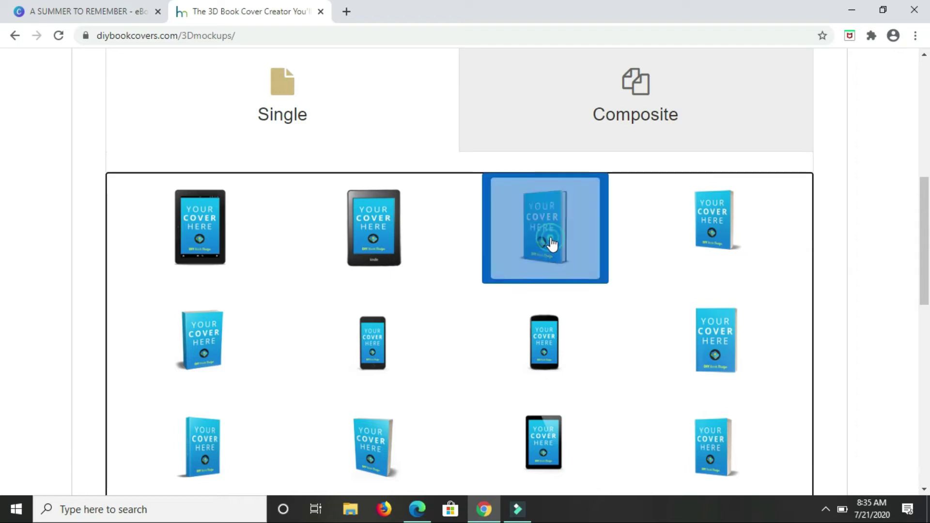
scroll(499, 255, "up", 8)
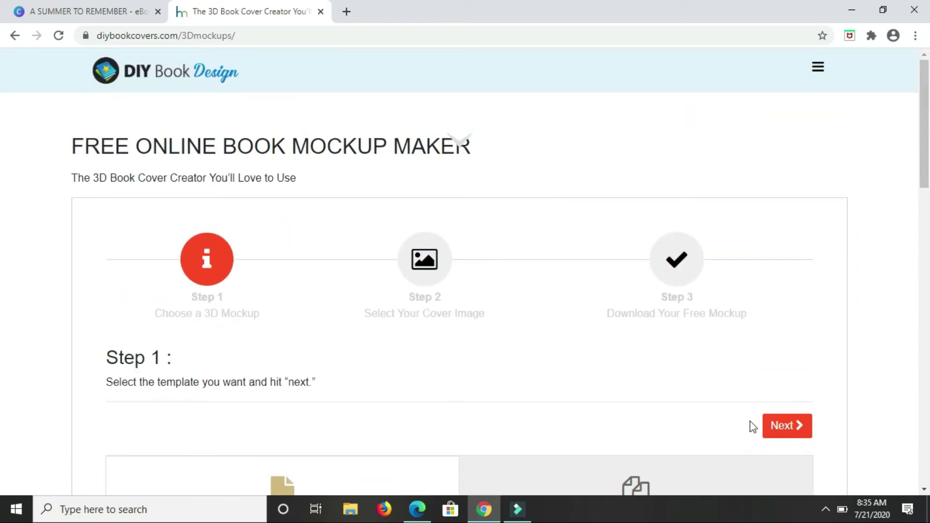
left_click(776, 431)
Upload the A SUMMER TO REMEMBER image from Downloads as the cover image and proceed to the mockup download stage
scroll(423, 379, "down", 3)
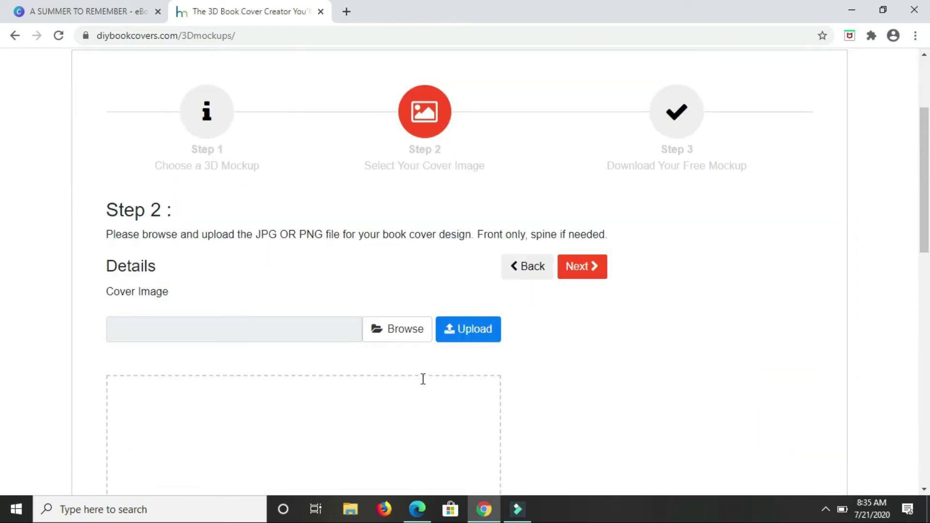
scroll(423, 379, "down", 3)
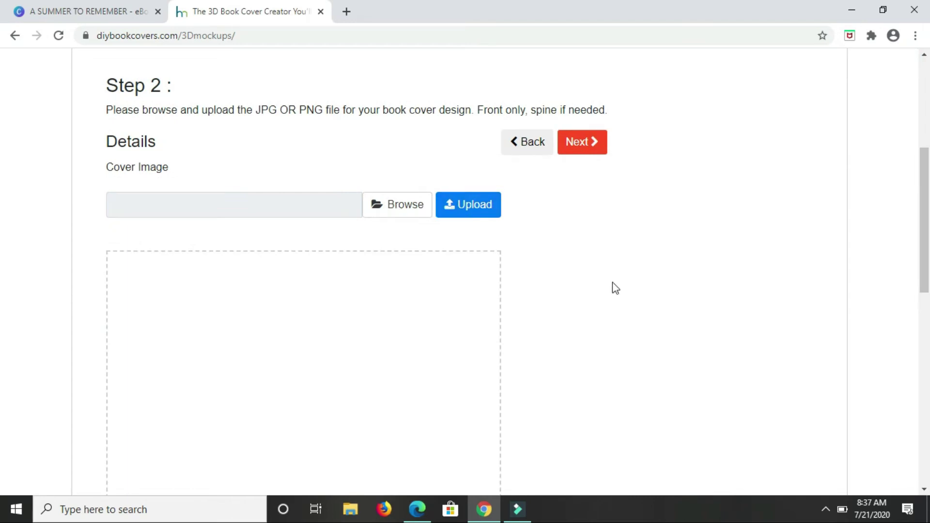
left_click(395, 211)
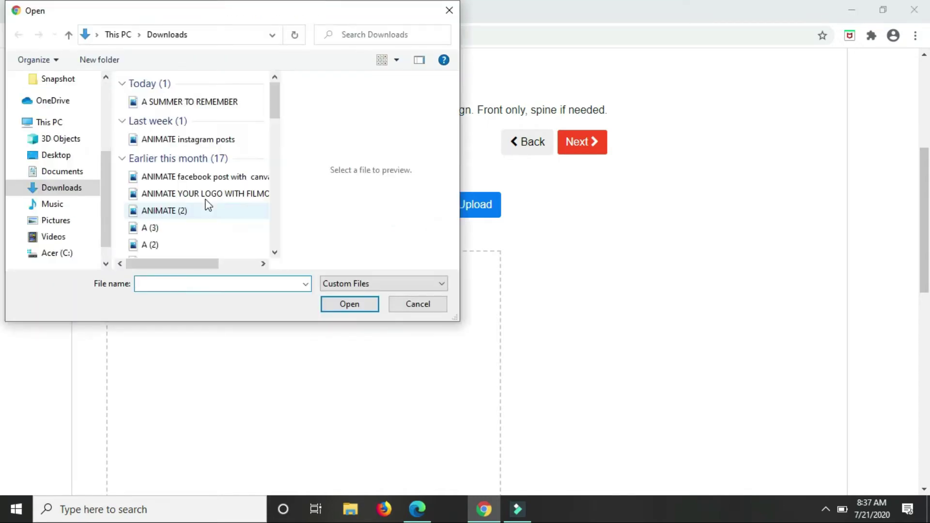
left_click(200, 106)
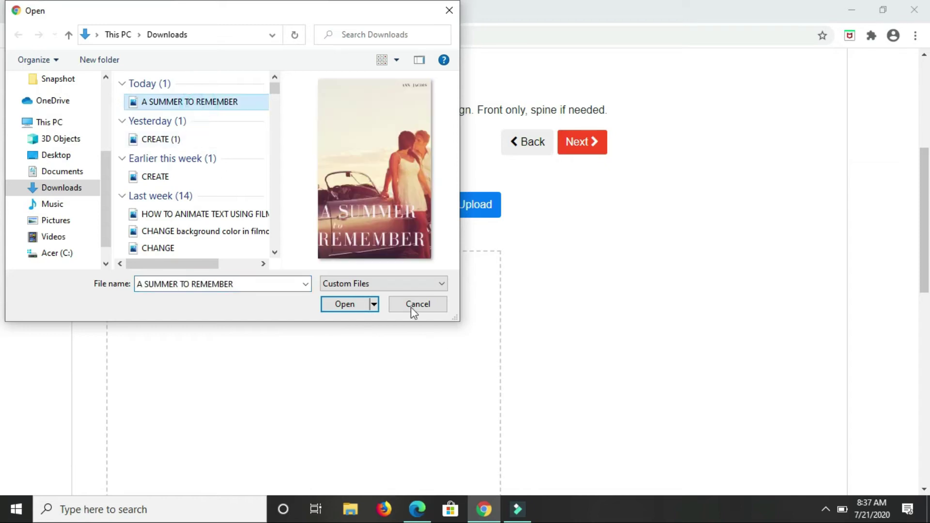
left_click(360, 303)
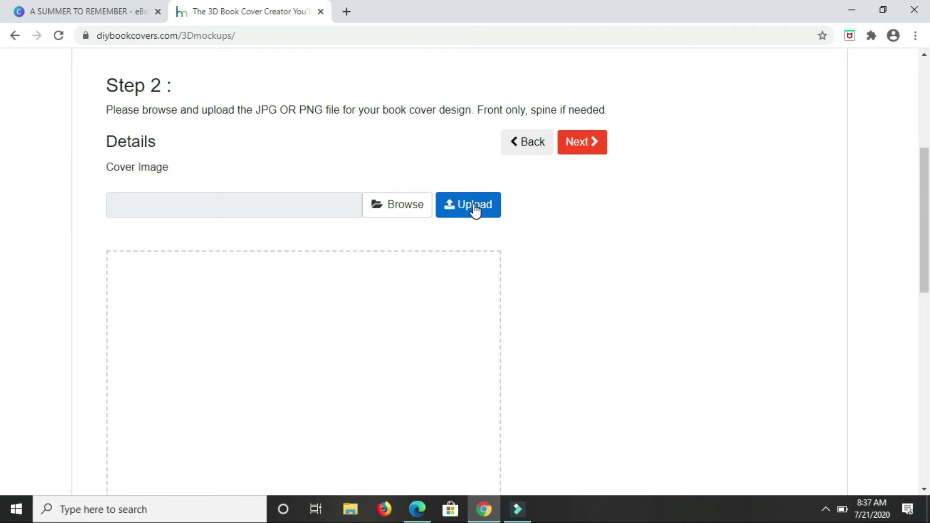
left_click(472, 206)
scroll(558, 293, "down", 6)
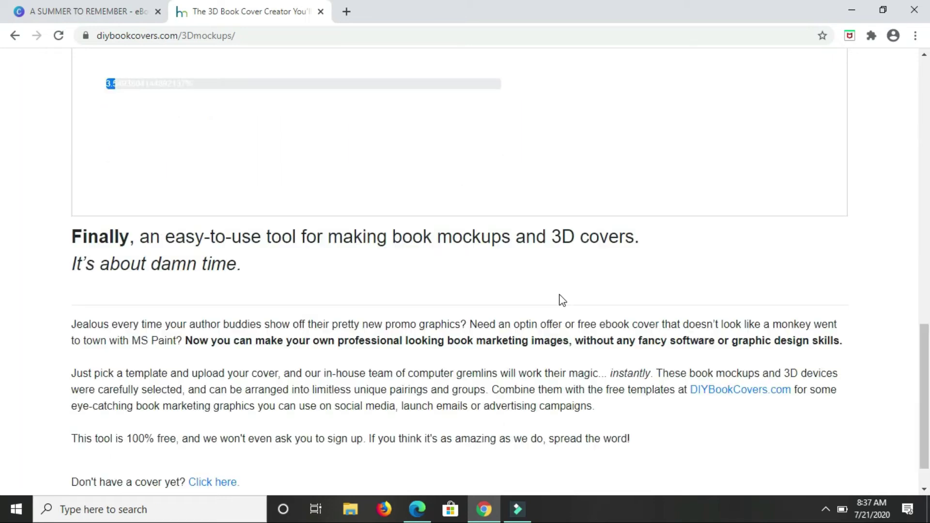
scroll(533, 284, "up", 6)
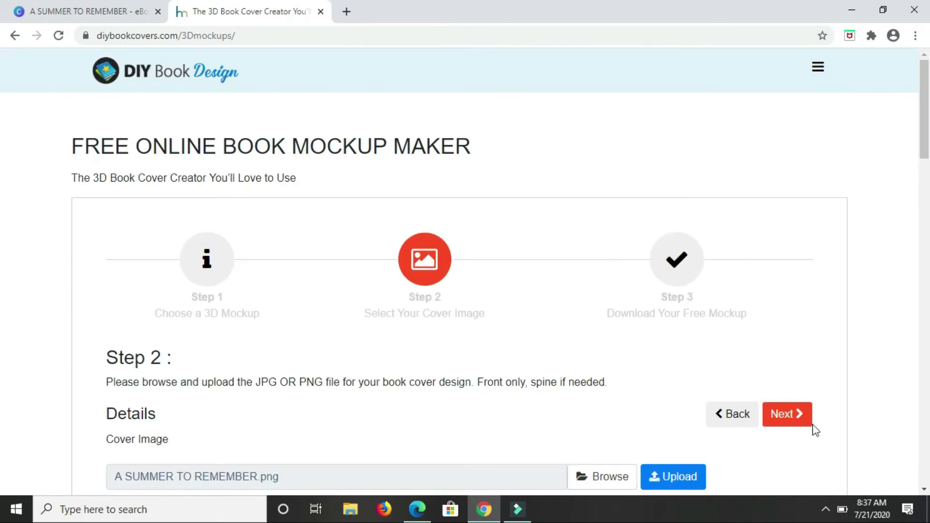
left_click(787, 415)
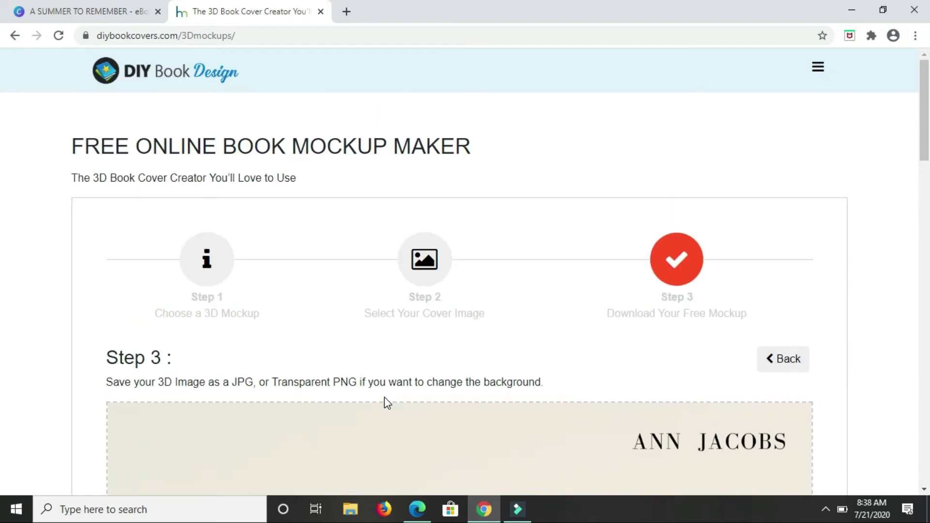
Download the finished 3D book mockup as a PNG and open the downloaded image
scroll(385, 397, "down", 10)
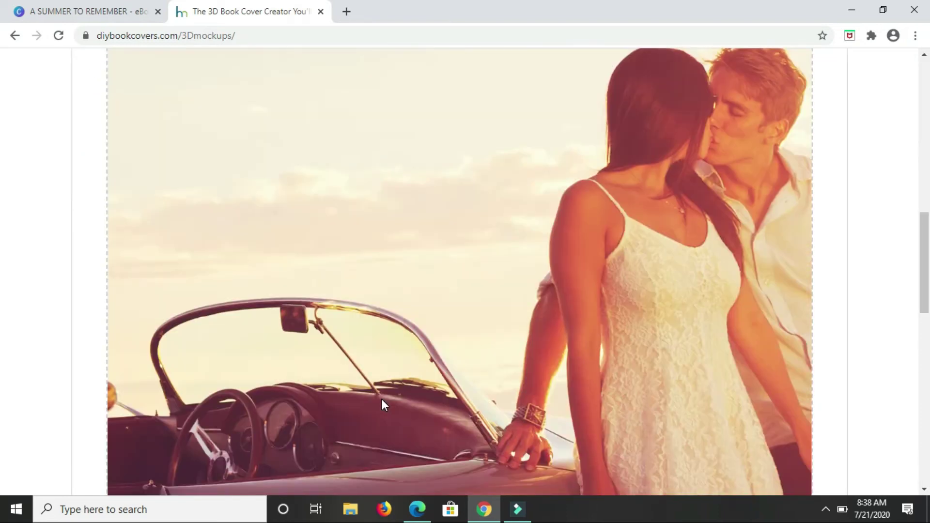
scroll(382, 400, "down", 8)
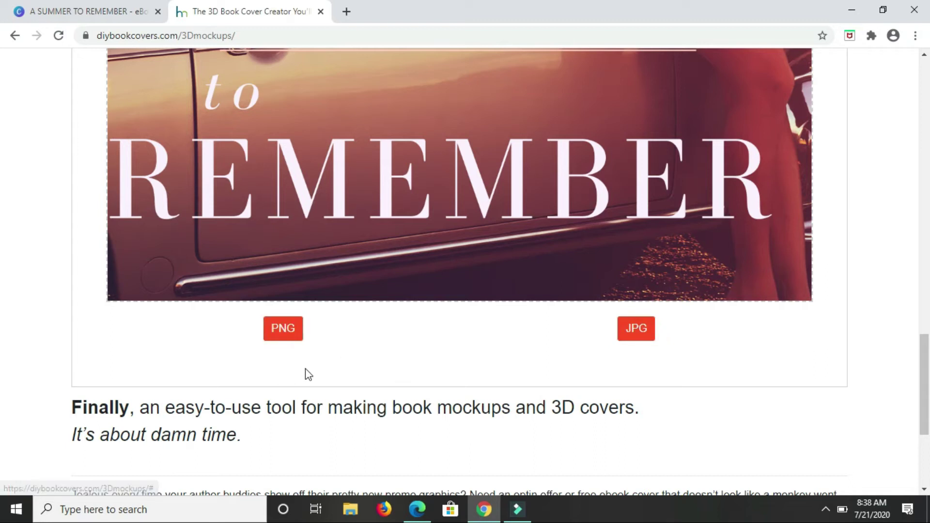
left_click(281, 335)
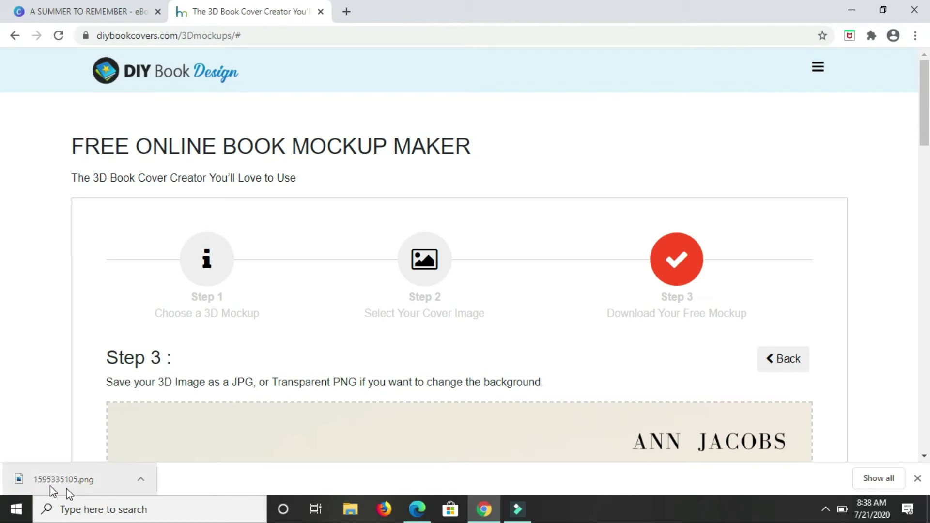
left_click(60, 486)
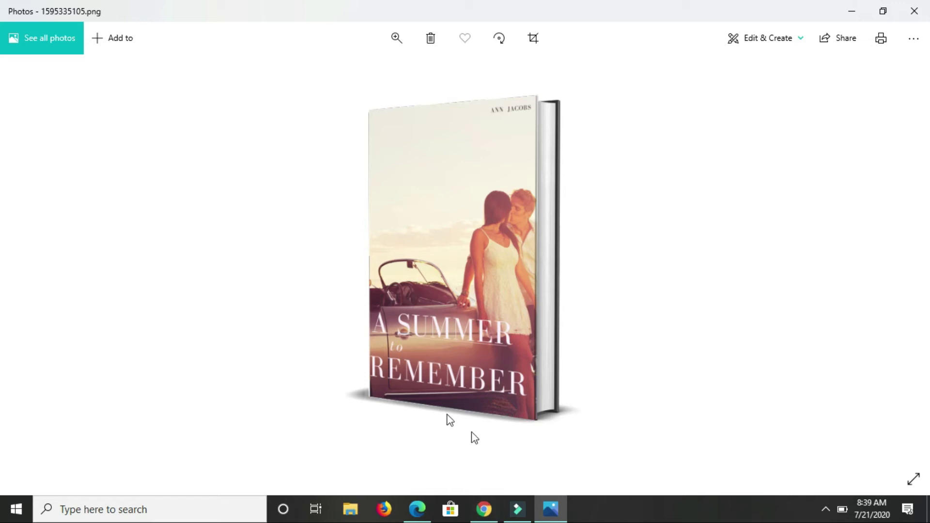
Switch back to Chrome and reopen the 3D Mockups tool from the DIY Book Covers home page, showing its template choices
left_click(484, 509)
left_click(165, 71)
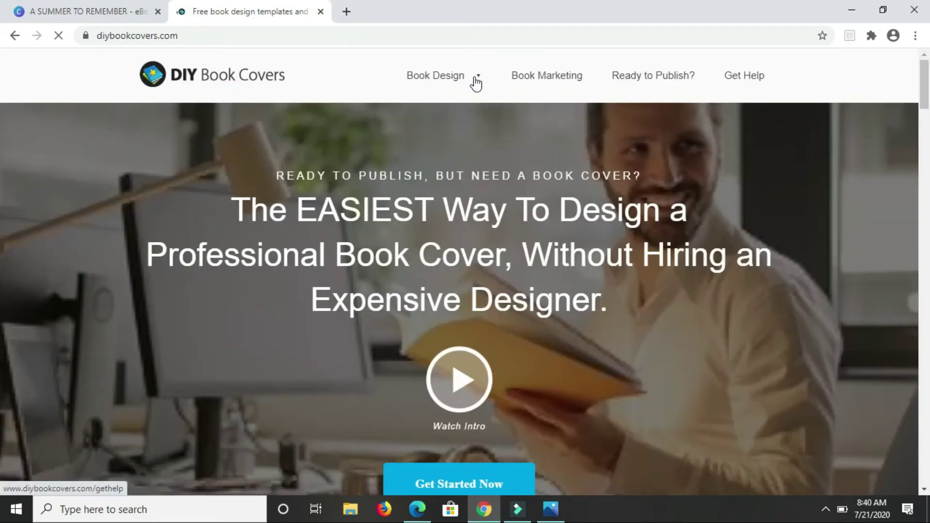
mouse_move(476, 84)
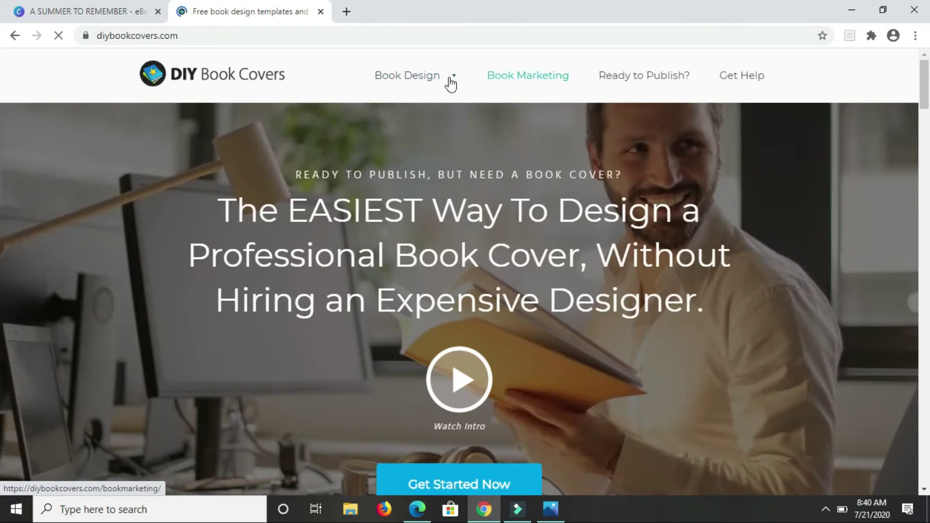
mouse_move(446, 86)
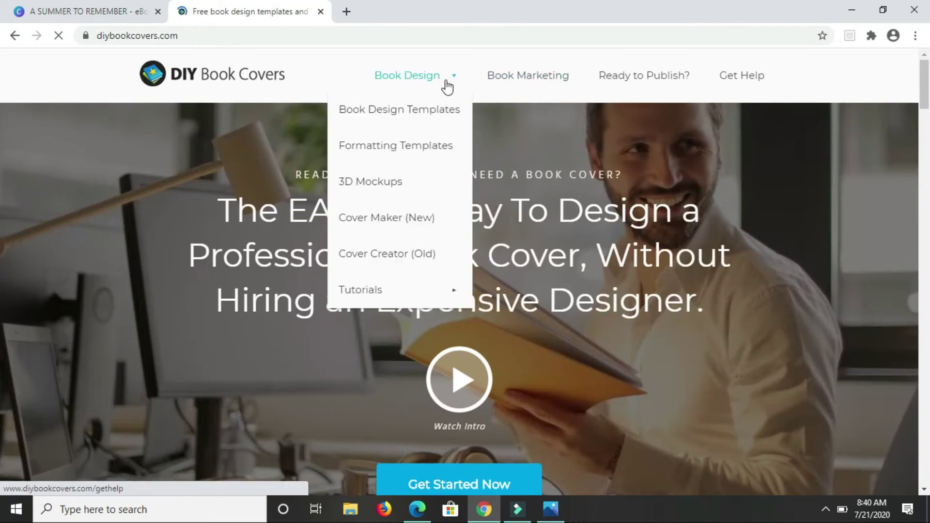
left_click(371, 189)
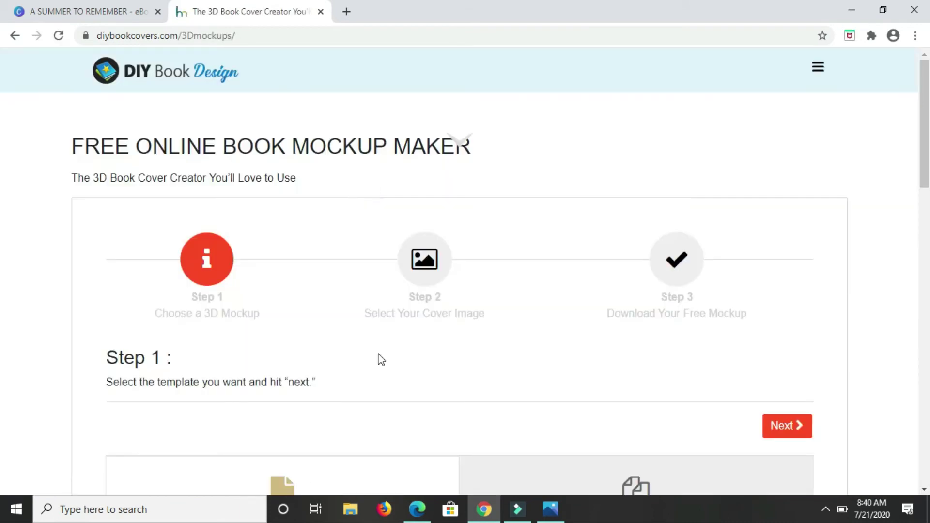
scroll(366, 353, "down", 5)
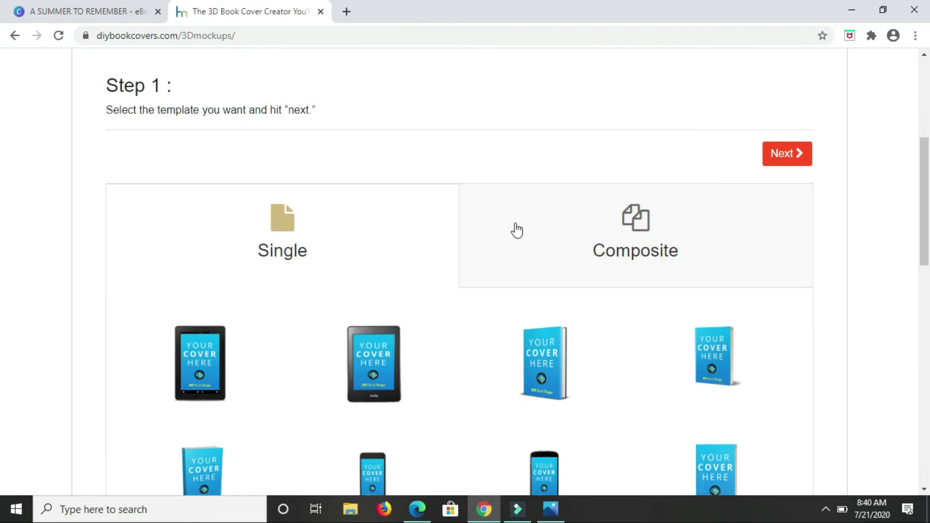
Choose the composite template with tablet, phone and hardcover book, second in the second row, and proceed to the cover image stage
left_click(627, 251)
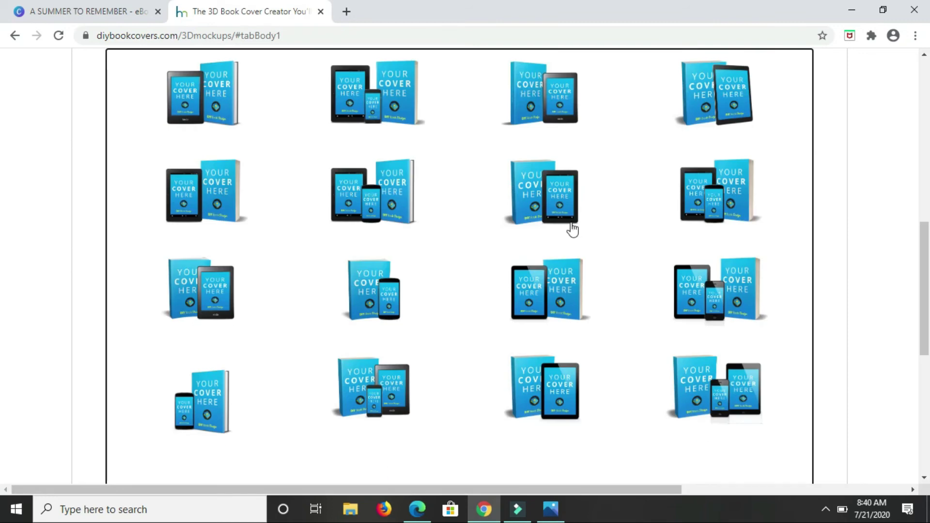
scroll(572, 230, "up", 1)
scroll(572, 230, "up", 3)
scroll(467, 268, "down", 5)
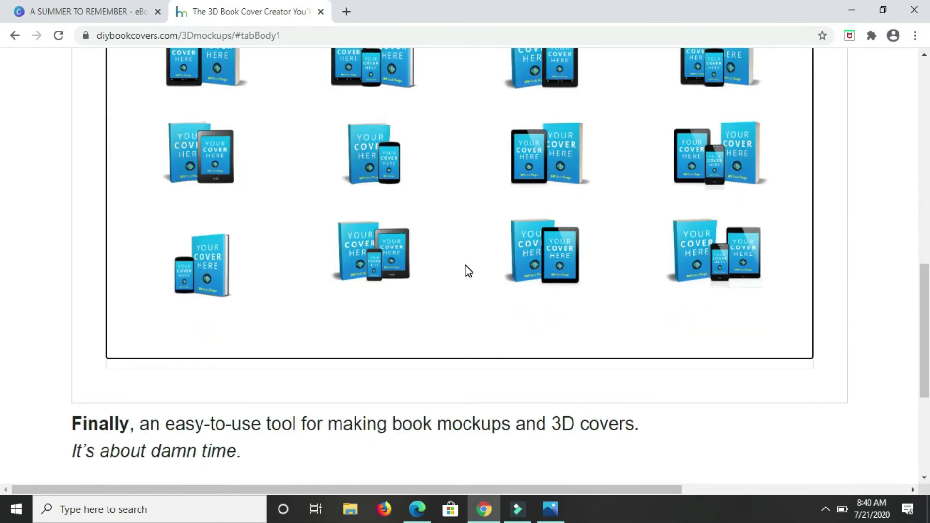
scroll(468, 270, "up", 5)
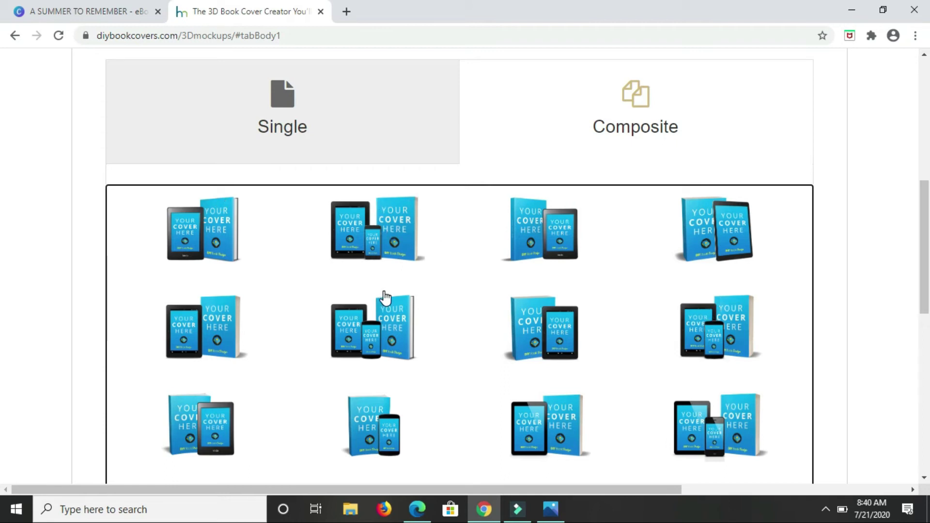
scroll(385, 297, "down", 3)
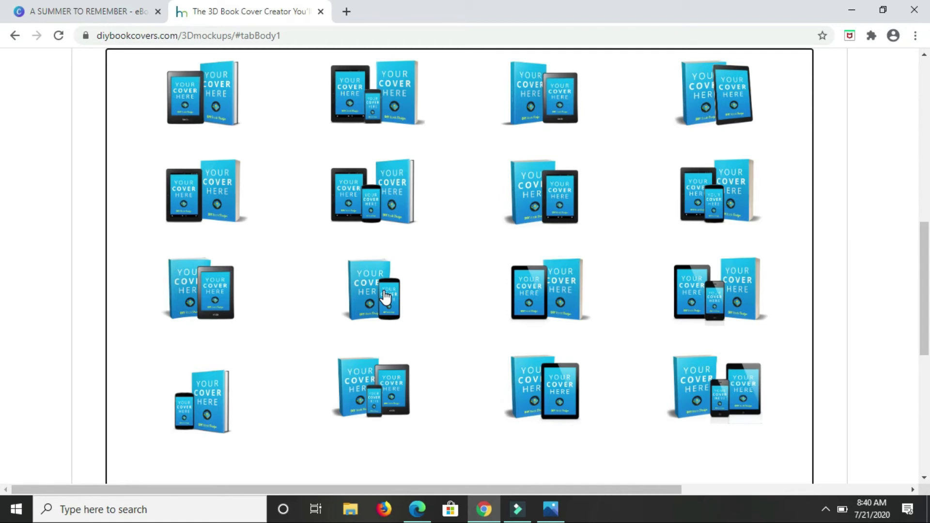
left_click(372, 204)
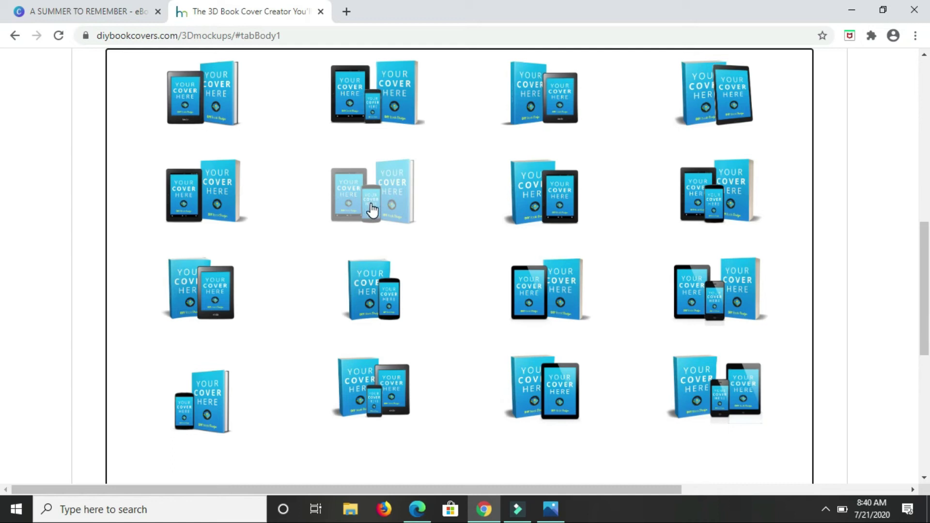
scroll(914, 125, "up", 3)
scroll(585, 109, "up", 3)
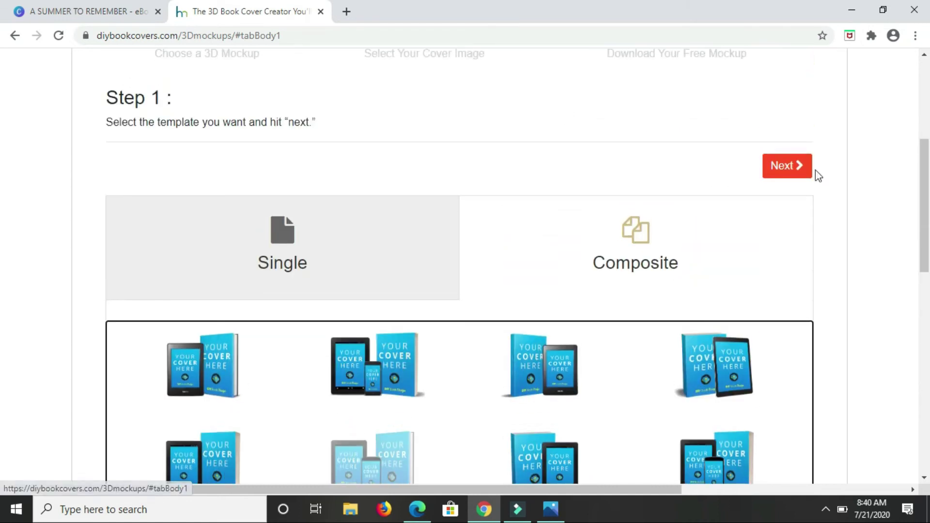
left_click(772, 173)
Upload A SUMMER TO REMEMBER.png from Downloads as the composite's cover image and proceed to the mockup download stage
left_click(384, 221)
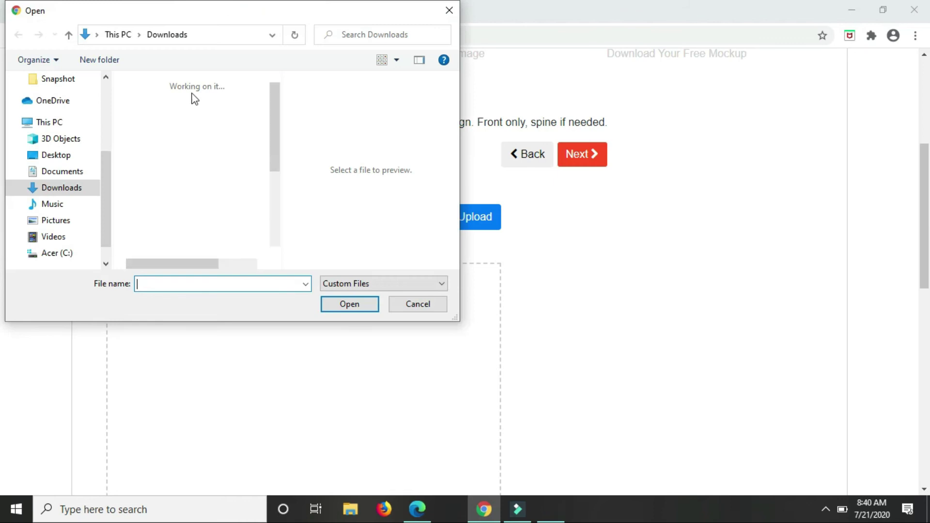
left_click(181, 118)
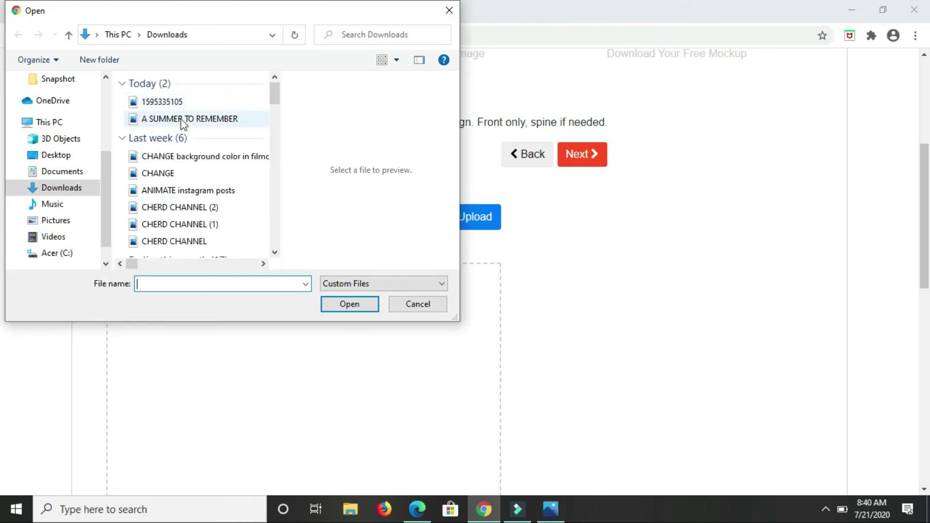
left_click(345, 304)
left_click(455, 225)
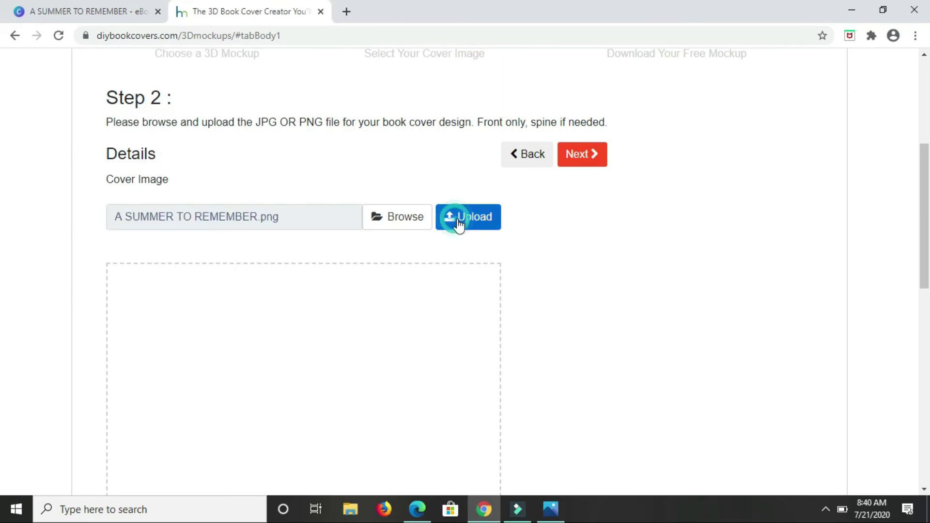
scroll(377, 270, "down", 4)
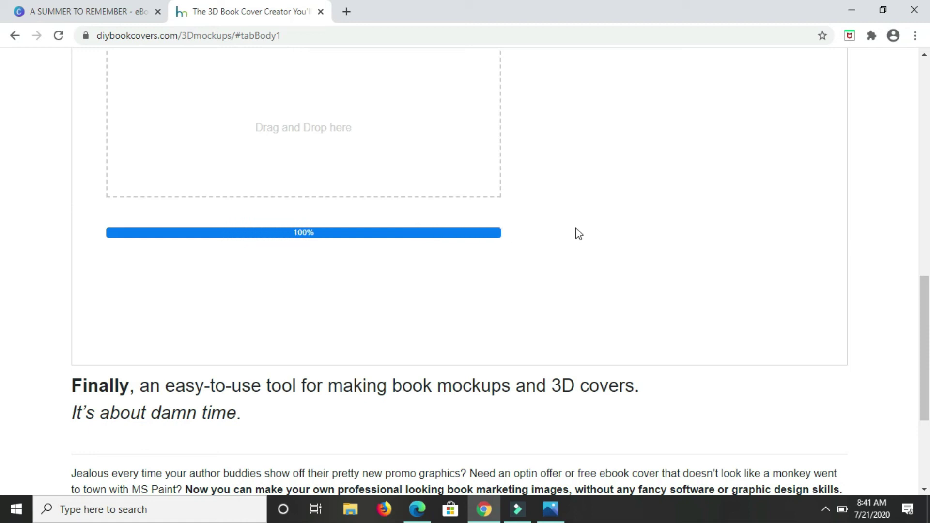
scroll(576, 233, "up", 3)
scroll(581, 234, "up", 10)
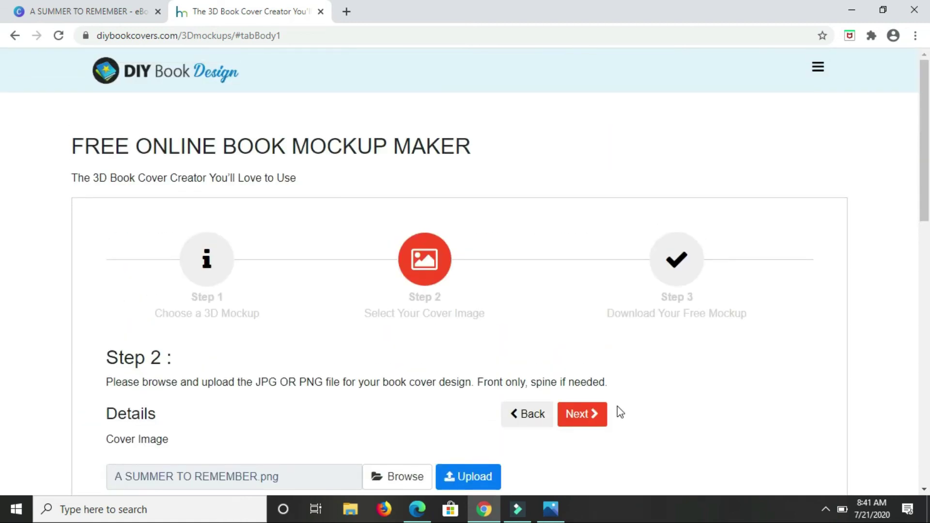
left_click(583, 421)
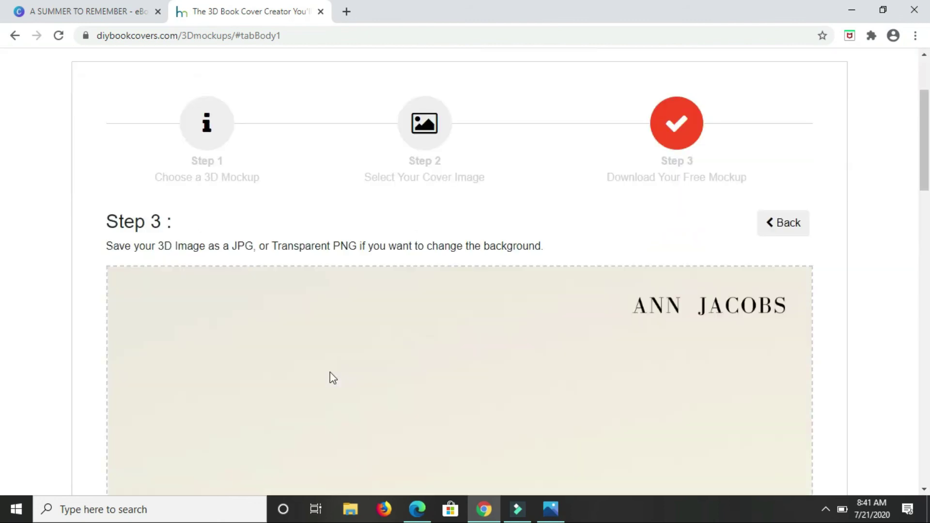
Review the composite mockup preview, download it as a PNG and open the downloaded image
scroll(330, 372, "down", 15)
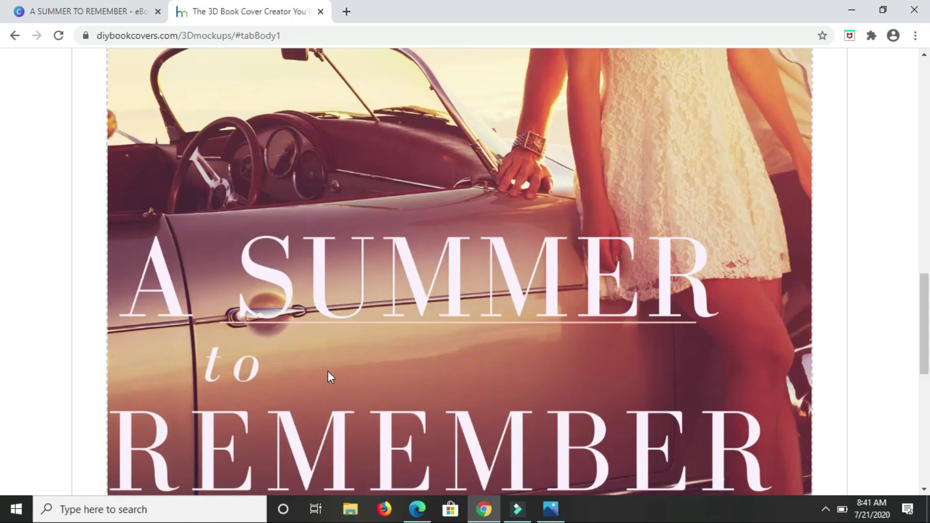
scroll(330, 377, "down", 4)
scroll(330, 375, "up", 15)
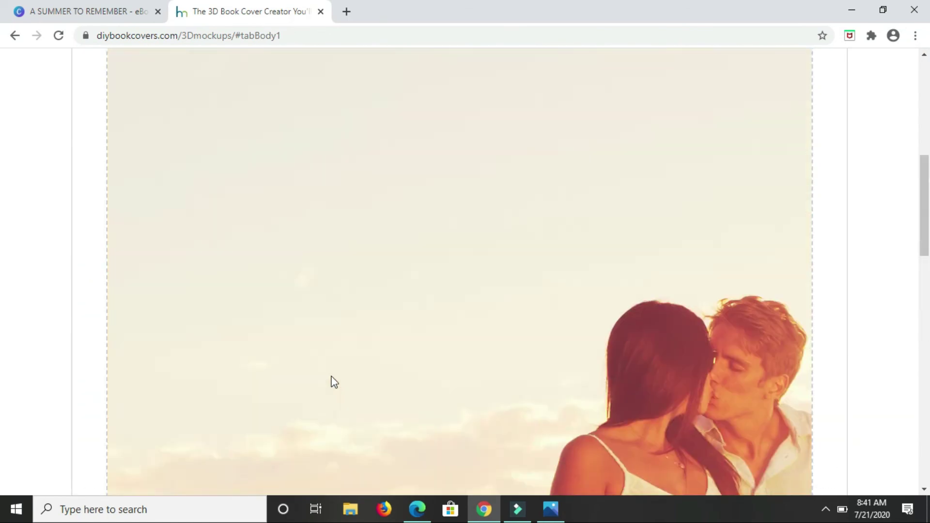
scroll(334, 383, "up", 5)
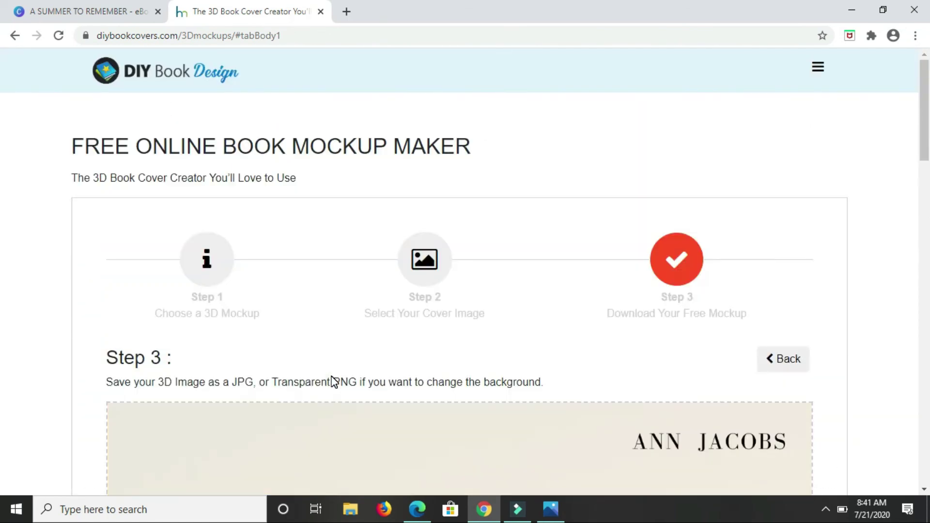
scroll(330, 381, "down", 6)
scroll(330, 381, "up", 3)
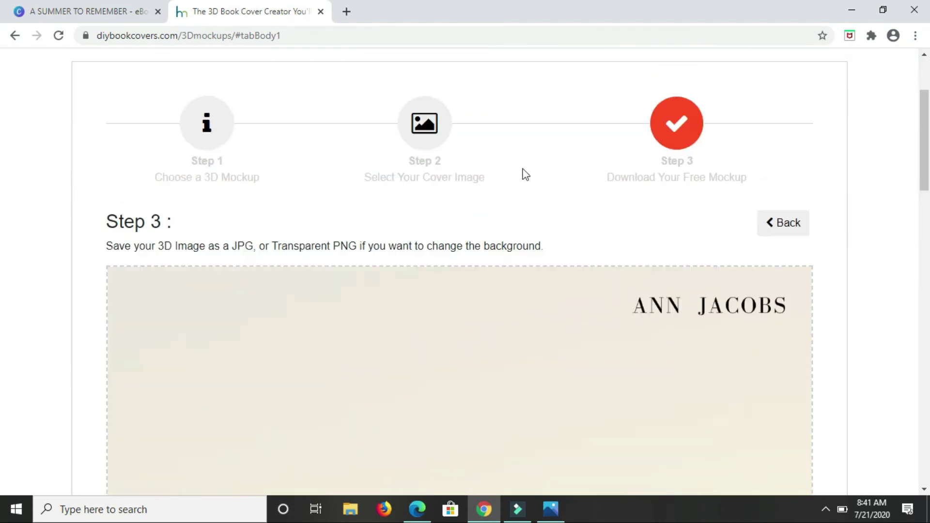
scroll(461, 307, "down", 3)
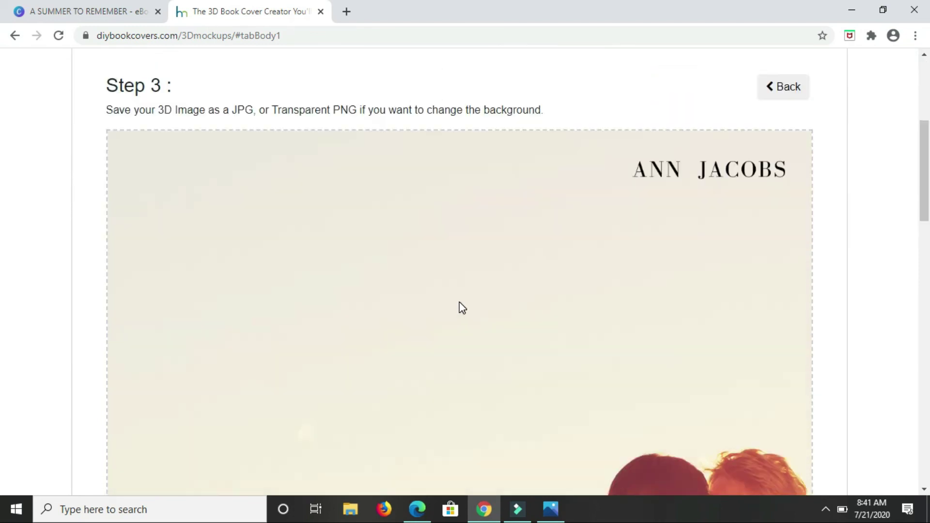
scroll(459, 303, "down", 19)
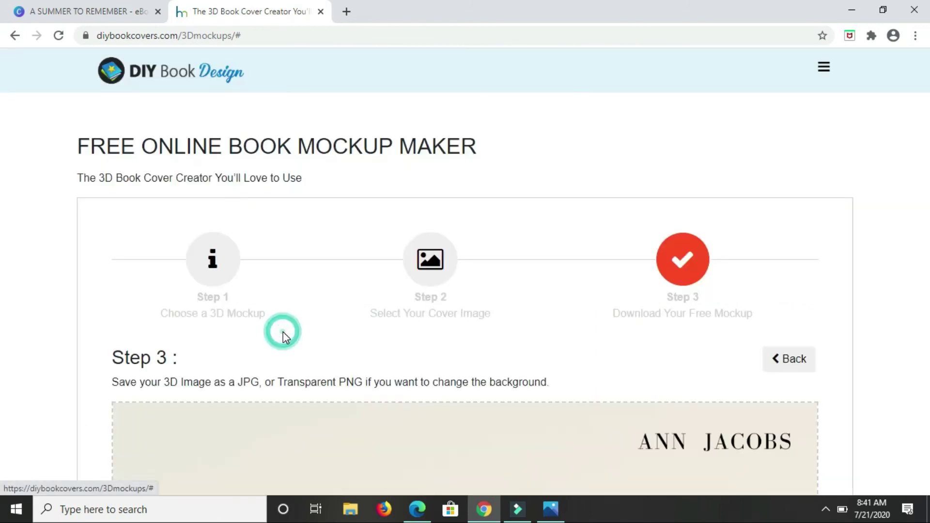
left_click(285, 334)
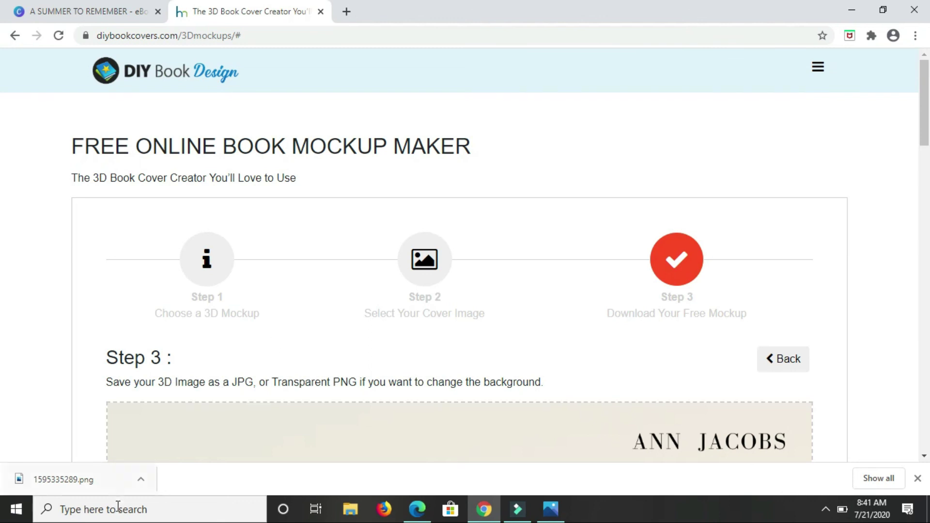
left_click(68, 480)
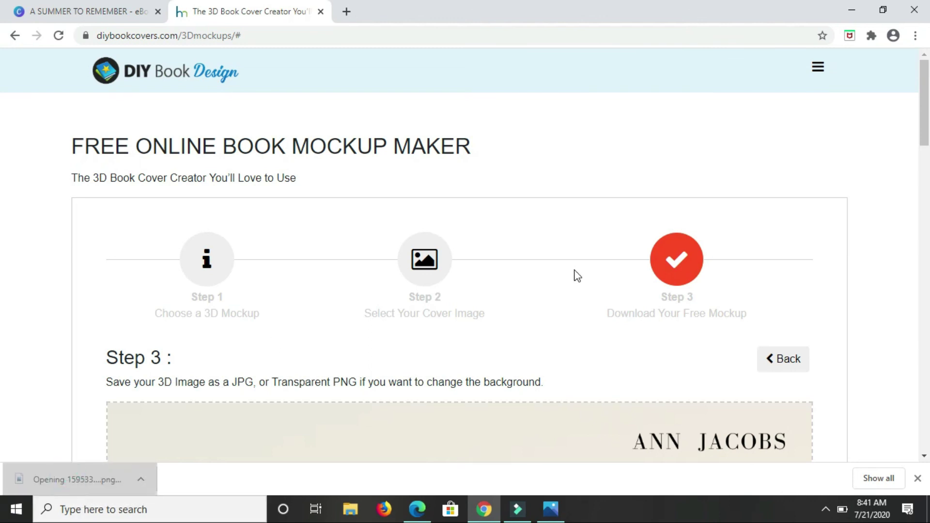